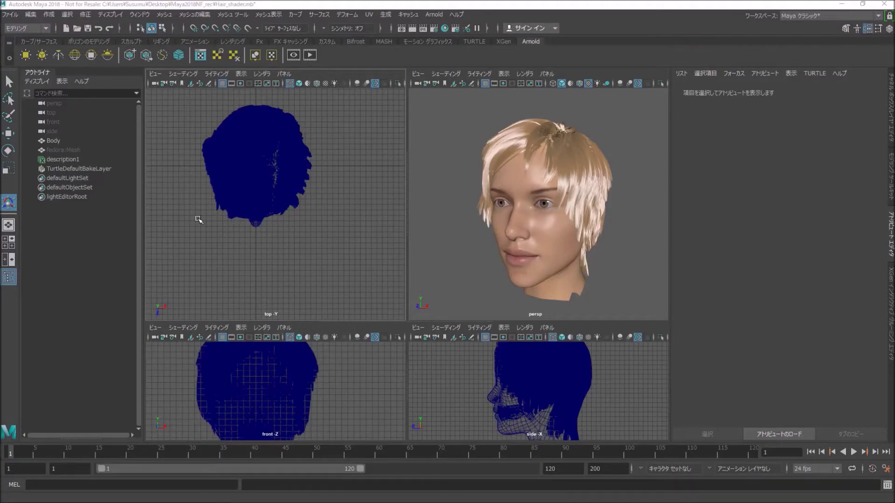
# - Select description1 and show its hairPhysicalShader1 settings in the Attribute Editor
pyautogui.click(87, 160)
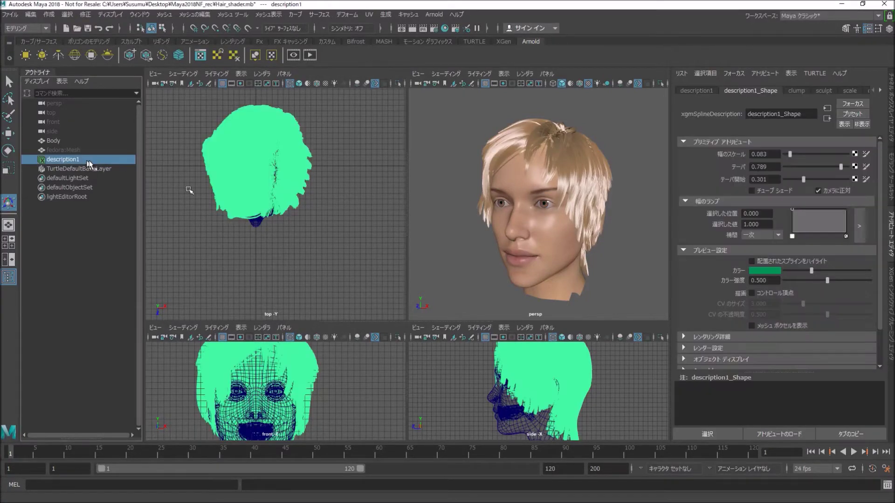
pyautogui.click(879, 91)
pyautogui.click(857, 91)
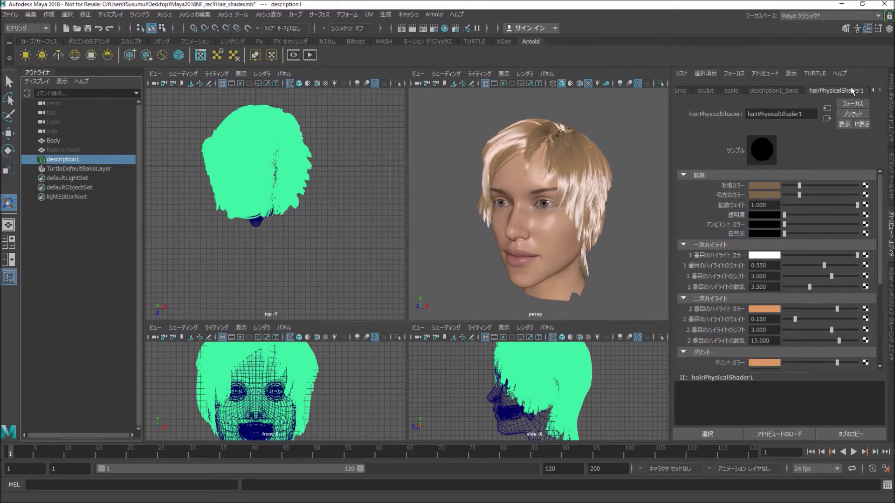
pyautogui.scroll(-2, 769, 229)
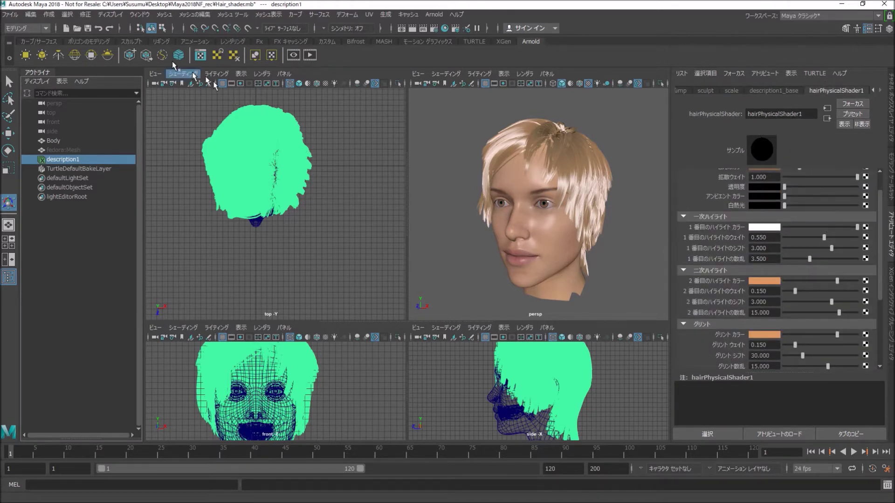
pyautogui.click(139, 14)
pyautogui.moveTo(167, 67)
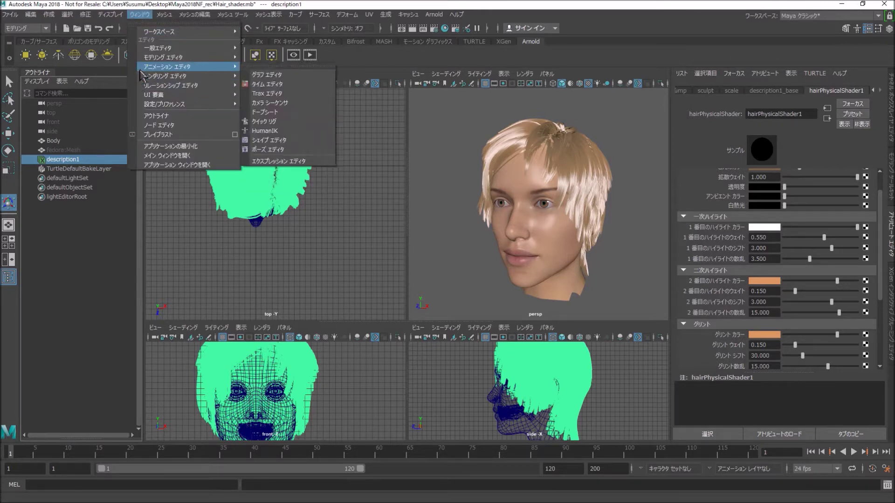
# - Open the Hypershade and preview hairPhysicalShader1 in Arnold, then return to hardware preview
pyautogui.click(269, 103)
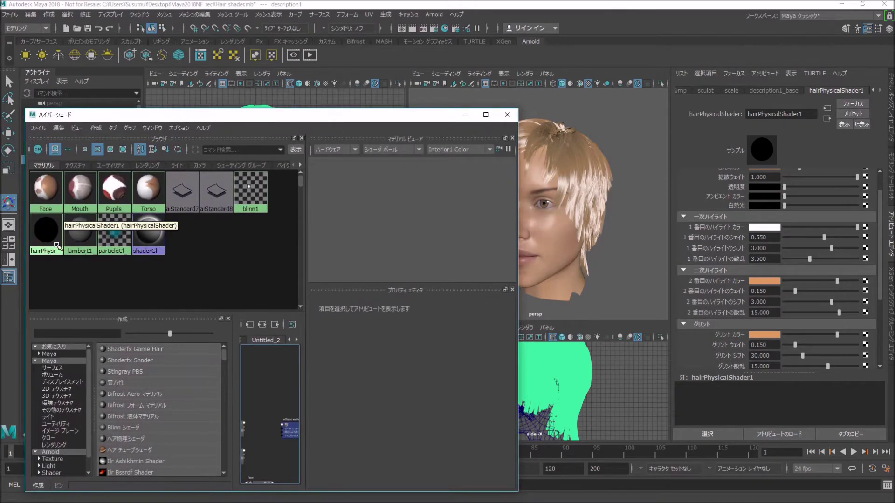
pyautogui.click(45, 231)
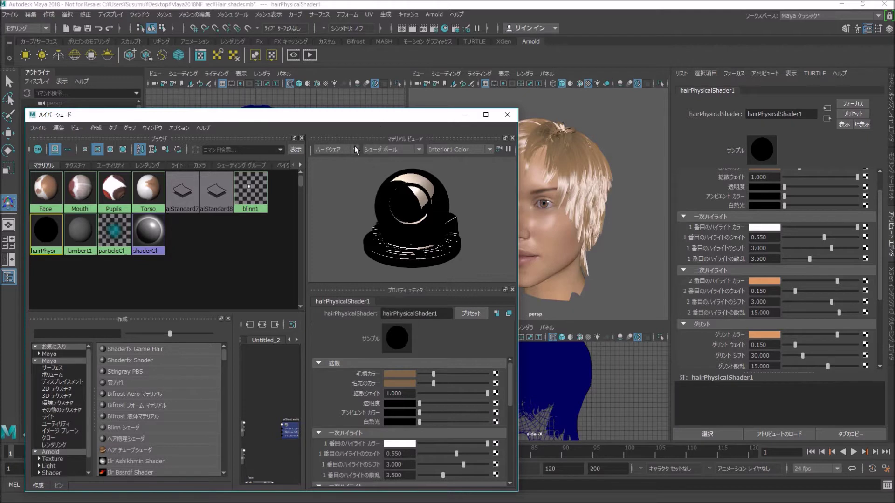
pyautogui.click(325, 169)
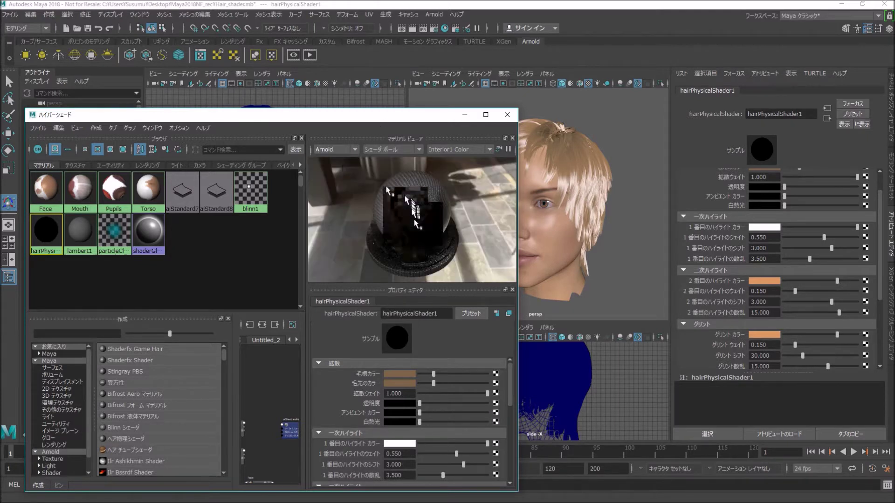
pyautogui.moveTo(429, 248)
pyautogui.keyDown('alt'); pyautogui.mouseDown()
pyautogui.moveTo(427, 261)
pyautogui.moveTo(429, 234)
pyautogui.mouseUp(); pyautogui.keyUp('alt')
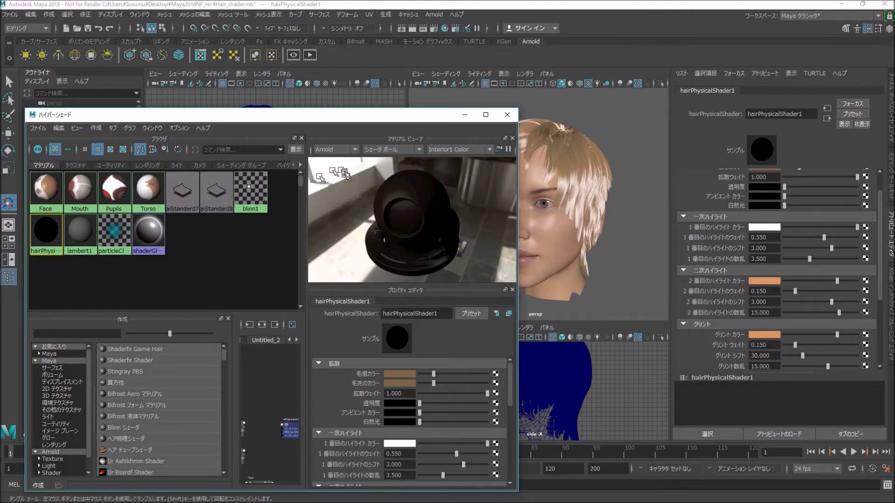
pyautogui.click(353, 150)
pyautogui.click(333, 161)
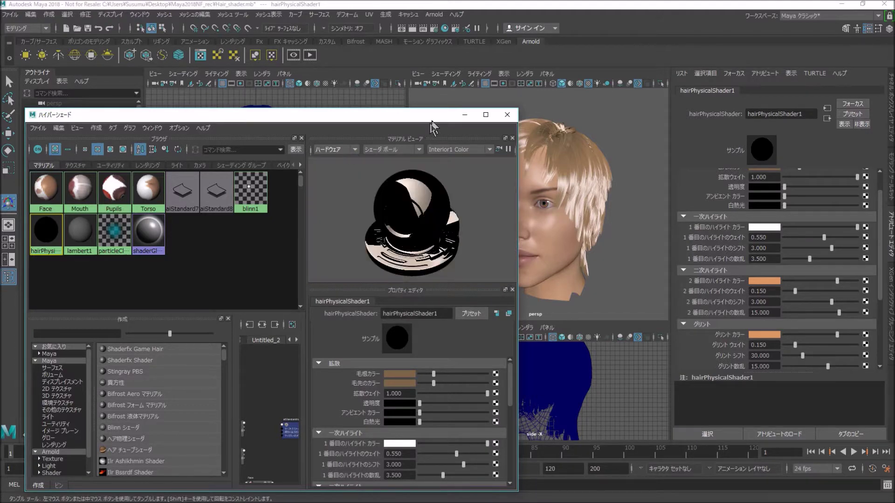
pyautogui.moveTo(431, 123); pyautogui.dragTo(369, 188)
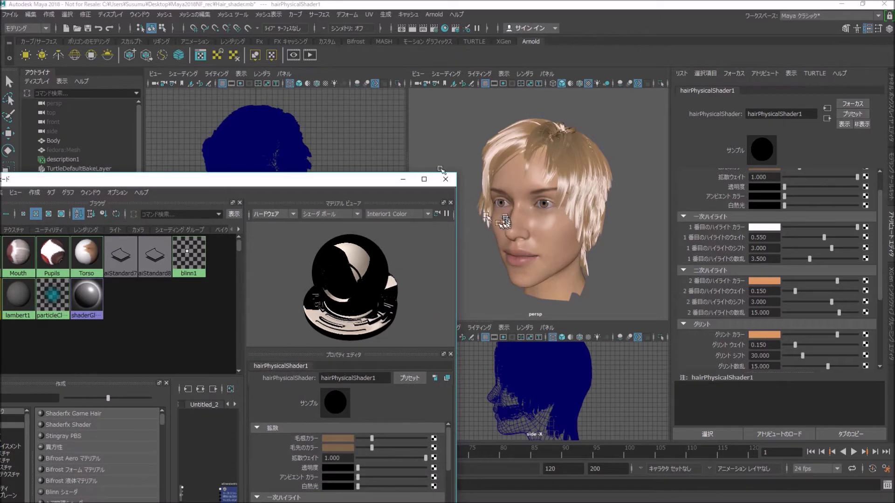
# - Add an Arnold Sky Dome Light and open Arnold RenderView
pyautogui.click(429, 17)
pyautogui.moveTo(443, 61)
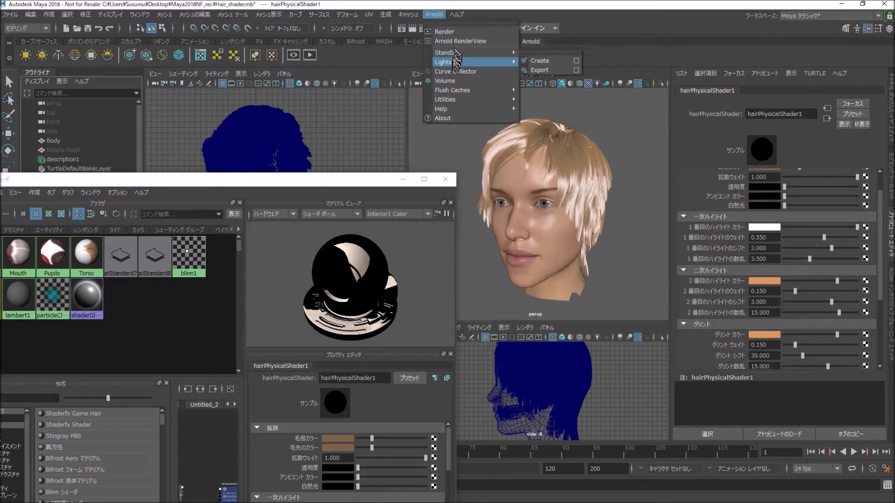
pyautogui.click(546, 79)
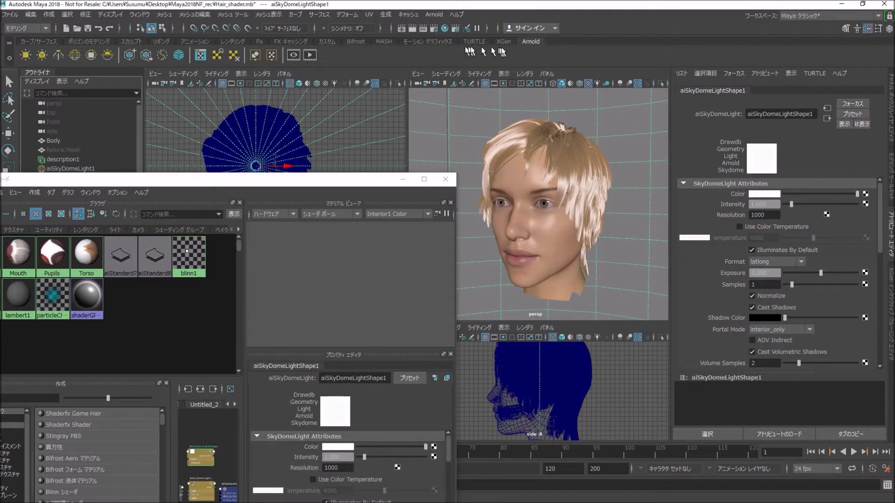
pyautogui.click(297, 59)
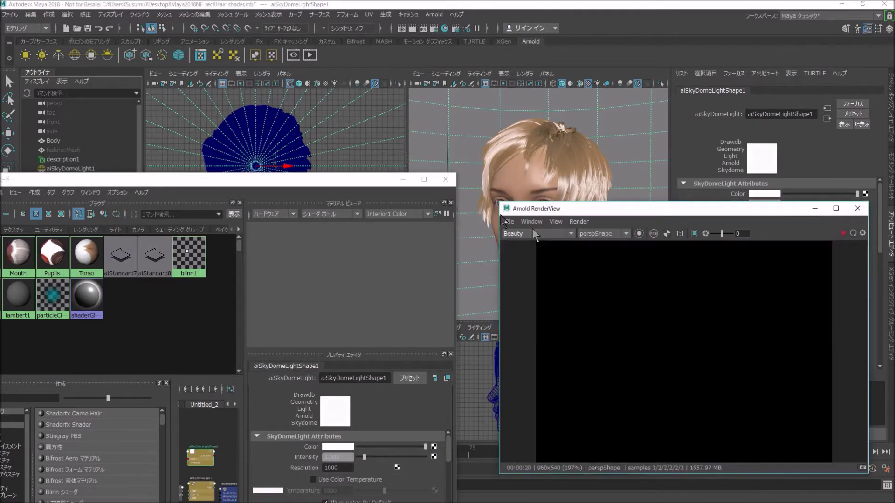
# - Set the Arnold RenderView render camera to perspShape
pyautogui.click(846, 234)
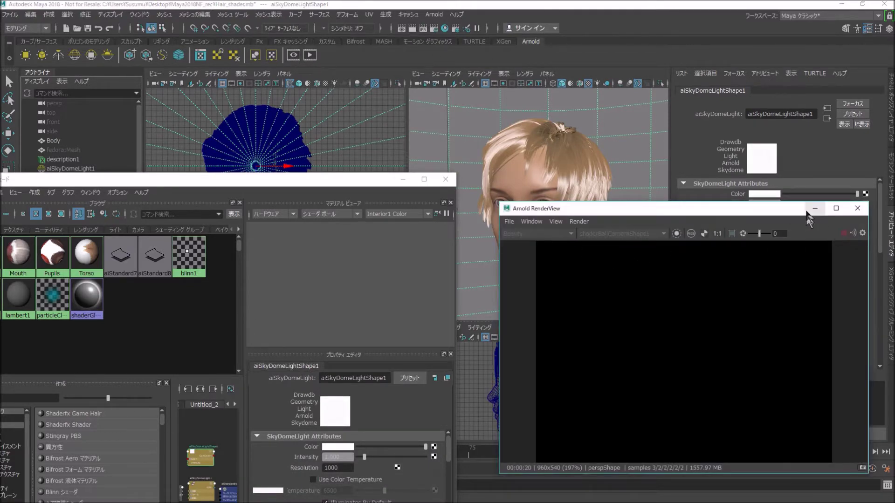
pyautogui.click(606, 233)
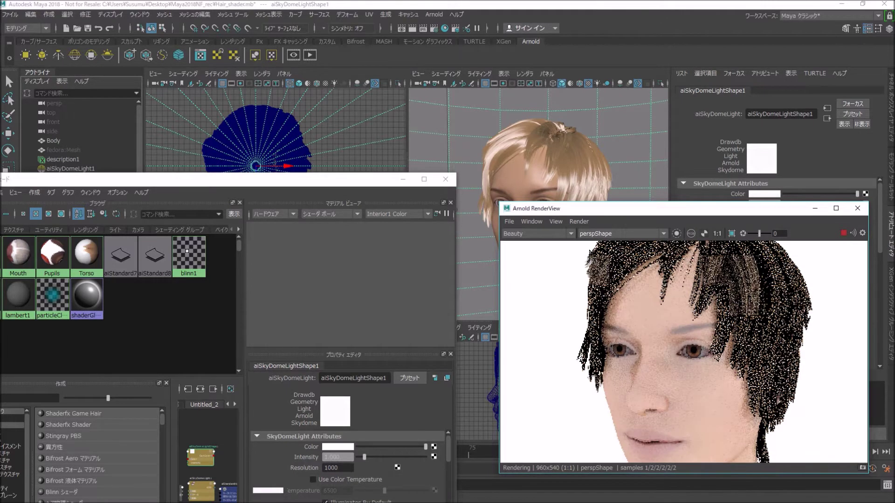
pyautogui.click(531, 222)
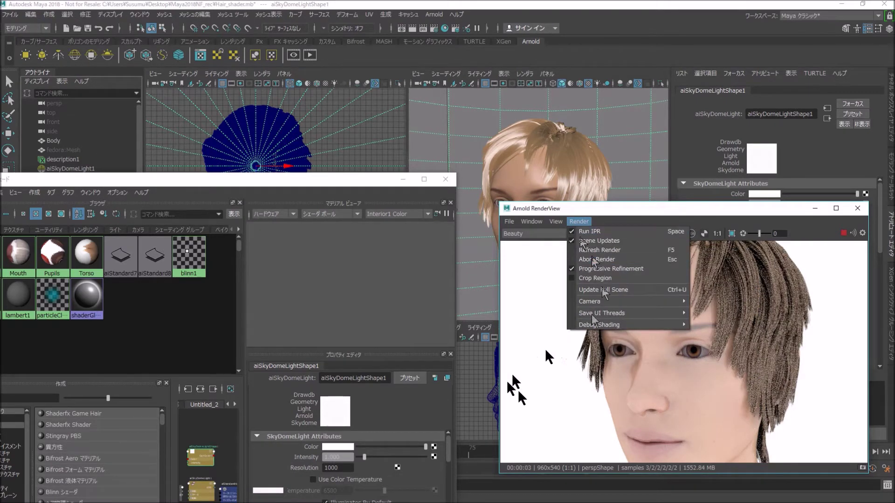
# - Orbit the perspective view to see the head from above, then reselect description1
pyautogui.click(615, 373)
pyautogui.click(583, 373)
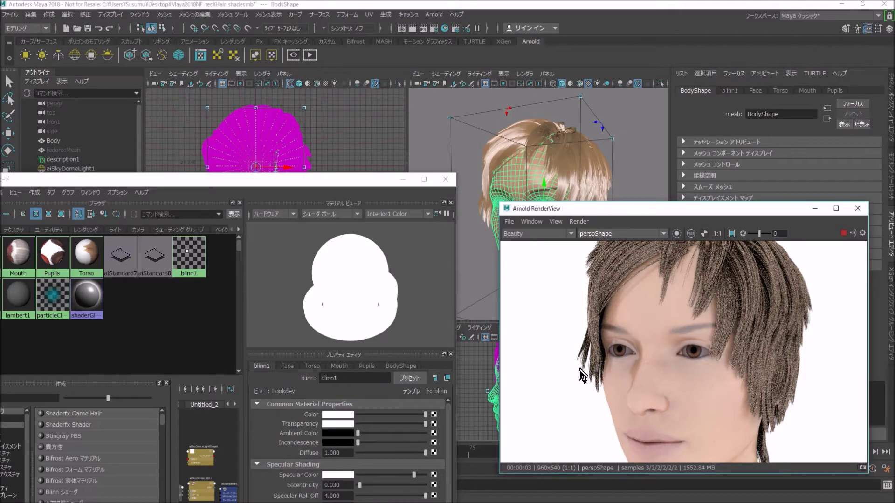
pyautogui.keyDown('alt'); pyautogui.moveTo(581, 375); pyautogui.dragTo(615, 400); pyautogui.keyUp('alt')
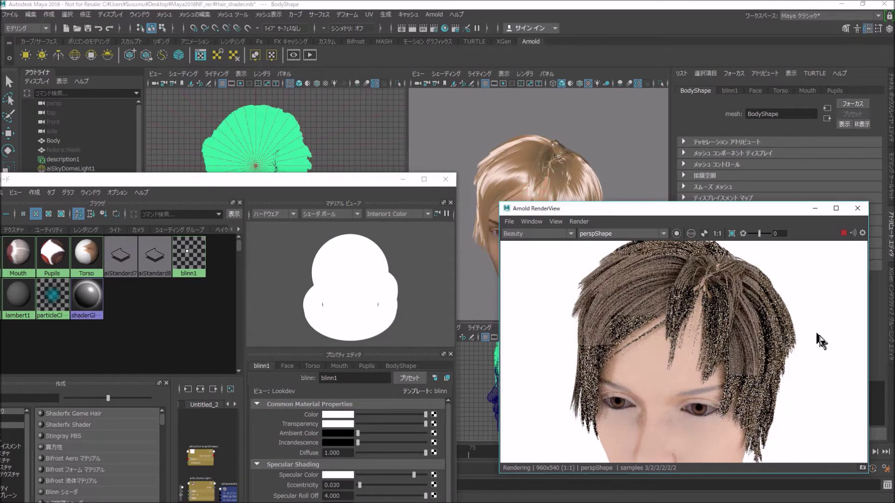
pyautogui.click(795, 321)
pyautogui.keyDown('alt'); pyautogui.moveTo(735, 387); pyautogui.dragTo(754, 392); pyautogui.keyUp('alt')
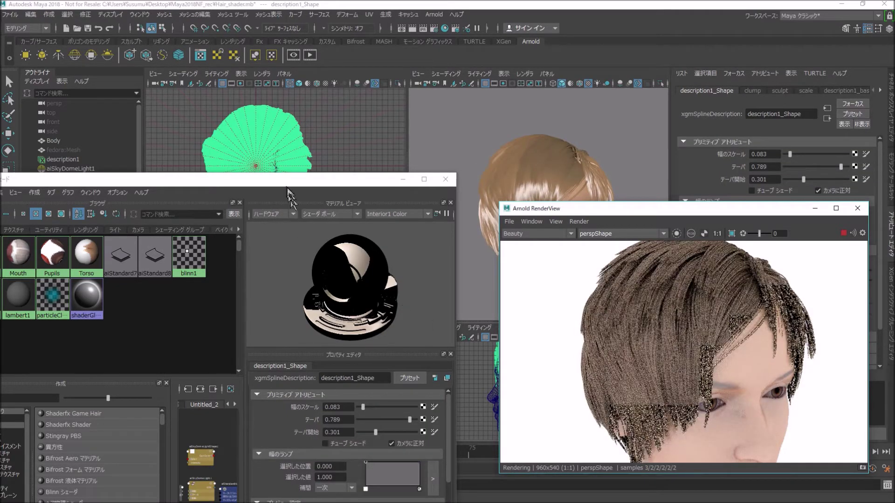
pyautogui.moveTo(287, 187); pyautogui.dragTo(344, 101)
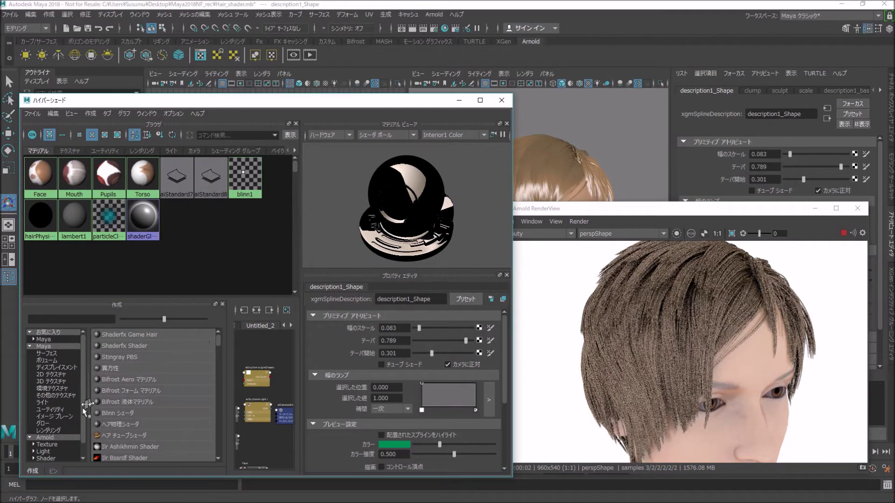
# - Create a new aiStandardHair shader (aiStandardHair3) from the Arnold surface shaders
pyautogui.scroll(-1, 74, 435)
pyautogui.click(35, 445)
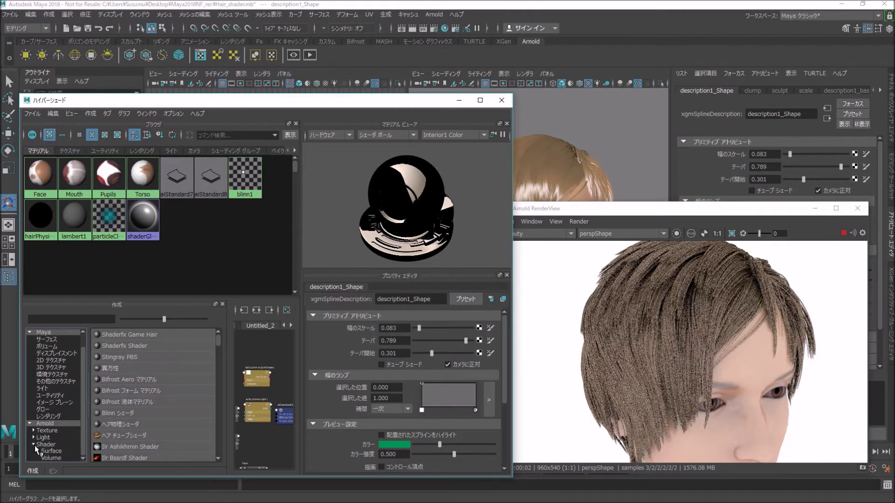
pyautogui.scroll(-1, 61, 451)
pyautogui.click(59, 439)
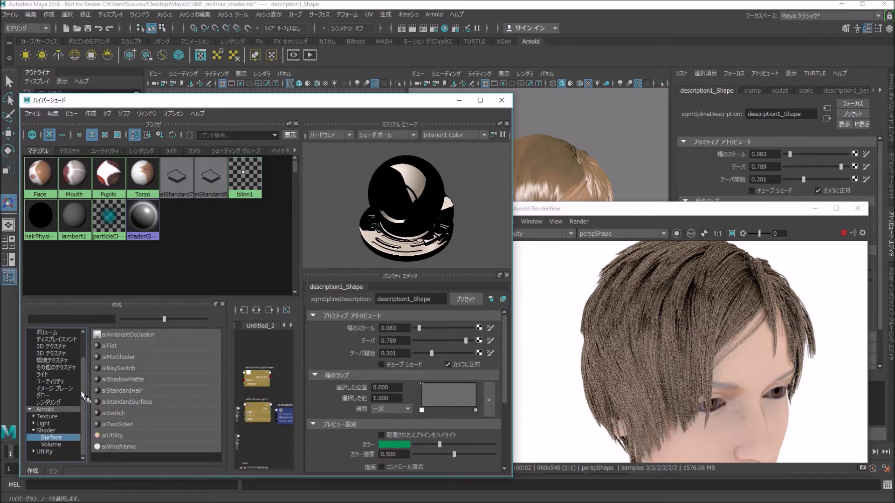
pyautogui.click(122, 390)
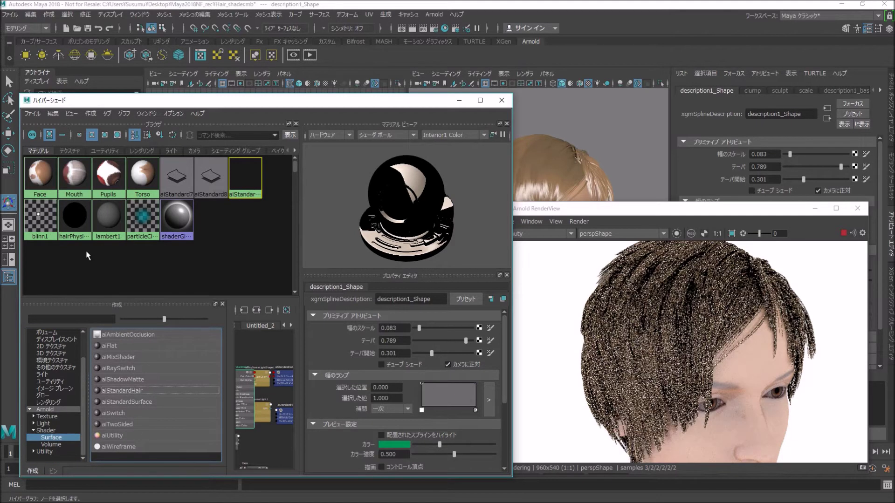
pyautogui.click(245, 171)
pyautogui.rightClick(245, 171)
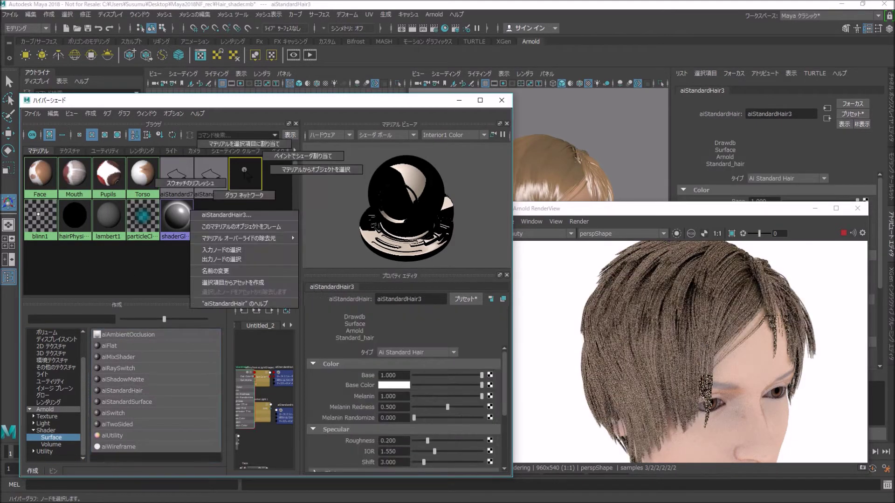
pyautogui.click(247, 172)
# - Assign aiStandardHair3 to description1 and set the material preview to Arnold
pyautogui.moveTo(240, 105); pyautogui.dragTo(248, 187)
pyautogui.click(79, 160)
pyautogui.rightClick(247, 254)
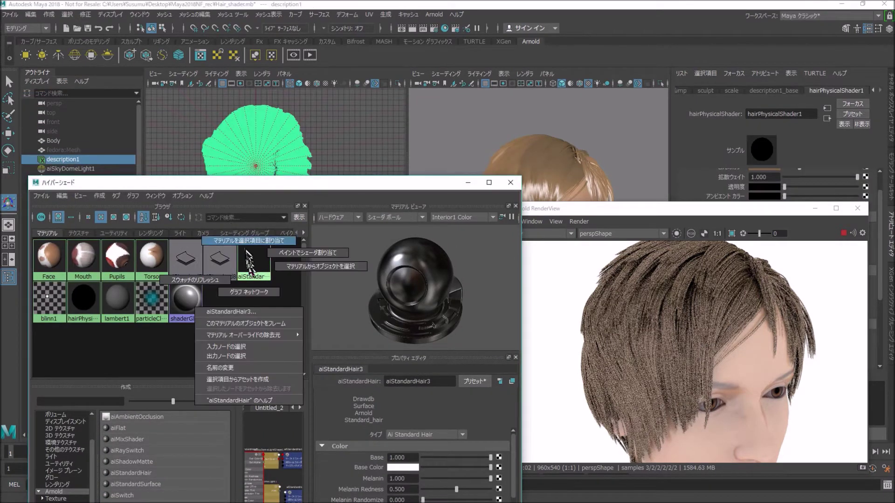
pyautogui.click(249, 240)
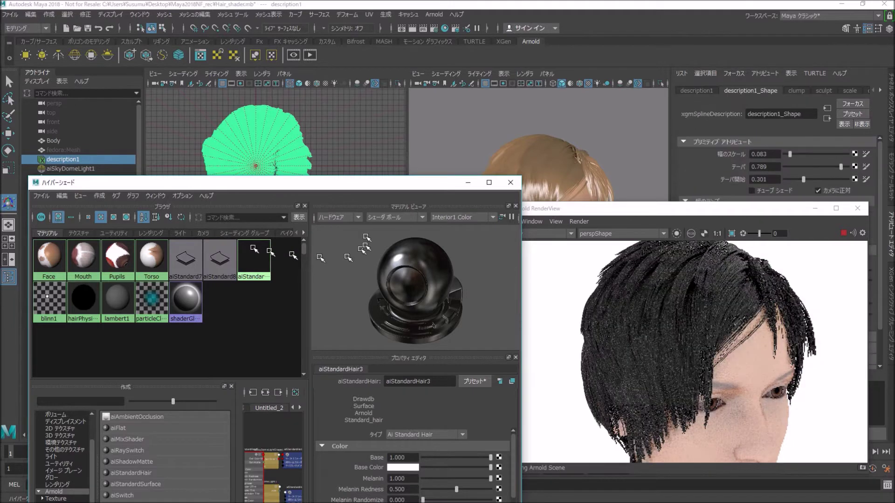
pyautogui.moveTo(365, 189); pyautogui.dragTo(326, 143)
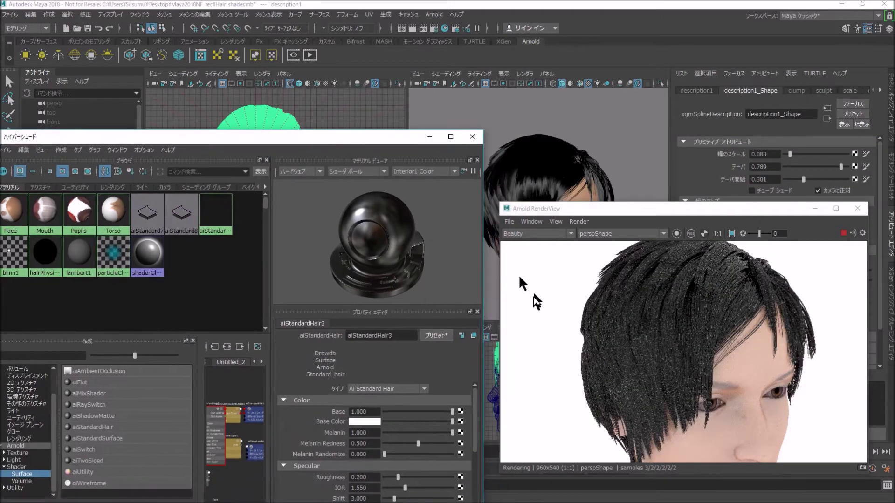
pyautogui.click(316, 172)
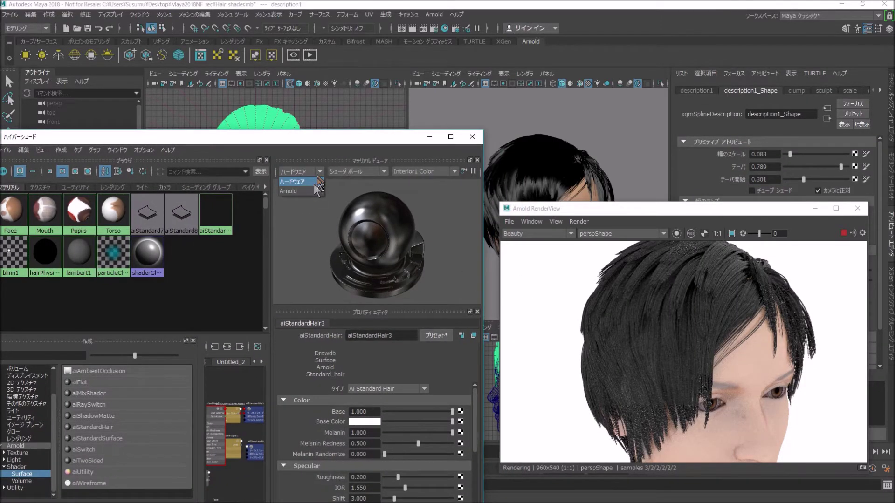
pyautogui.click(312, 190)
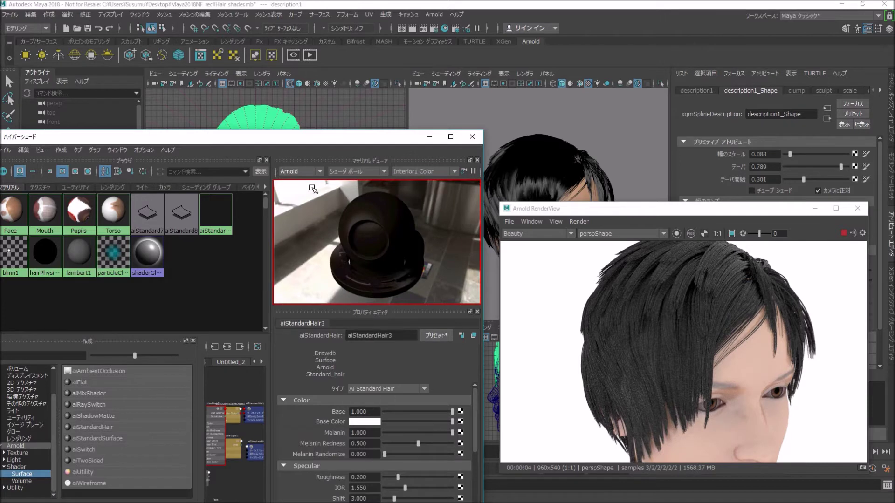
# - Close Arnold RenderView and set the Material Viewer to Shader Ball with environment Off
pyautogui.click(865, 209)
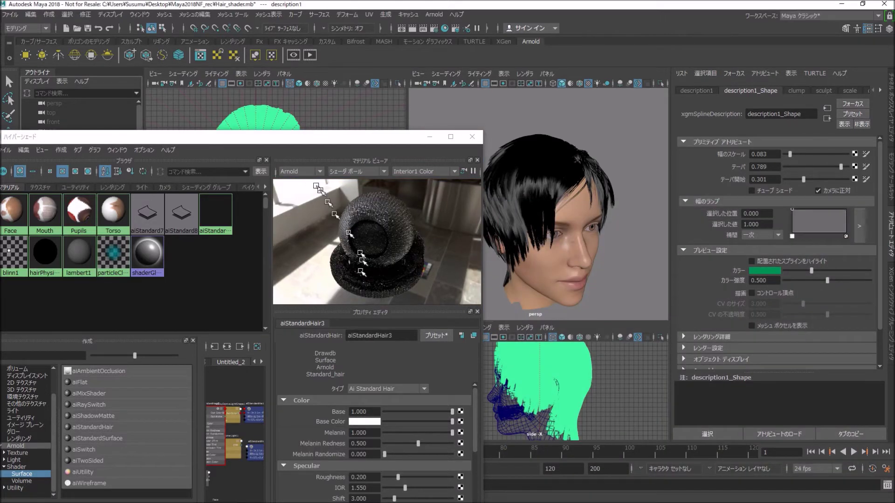
pyautogui.keyDown('alt'); pyautogui.moveTo(373, 267); pyautogui.dragTo(367, 183); pyautogui.keyUp('alt')
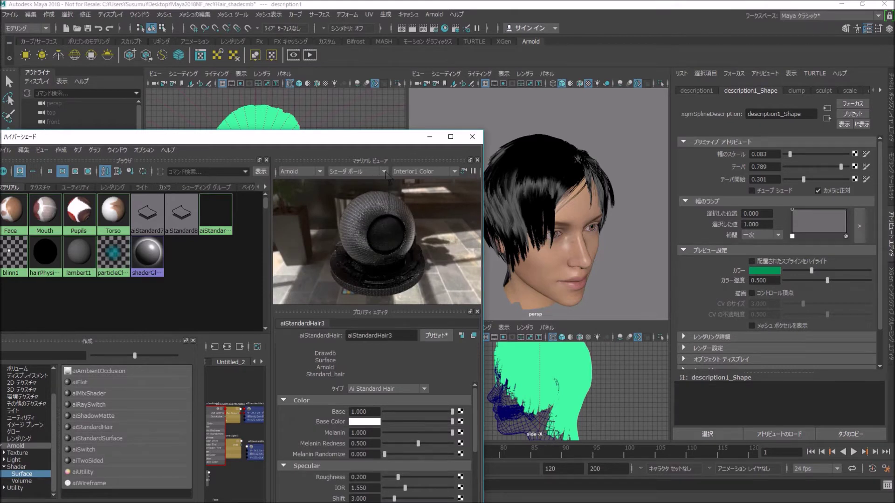
pyautogui.click(385, 172)
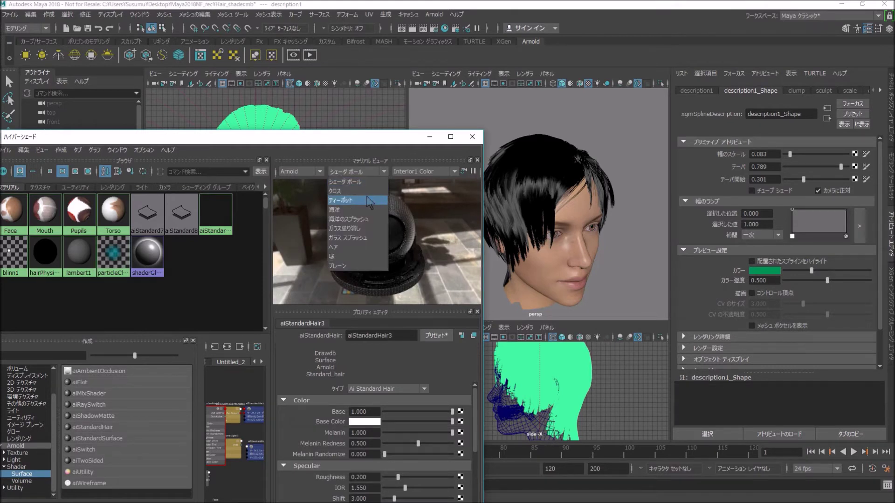
pyautogui.click(370, 201)
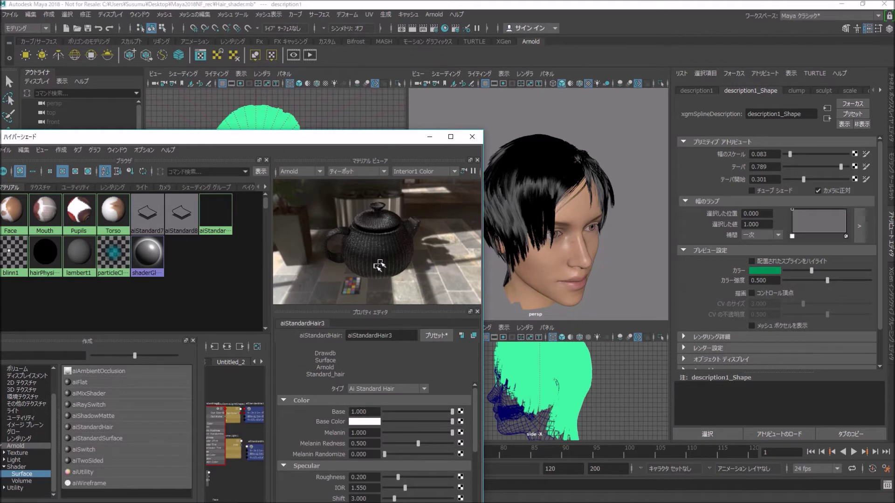
pyautogui.click(453, 172)
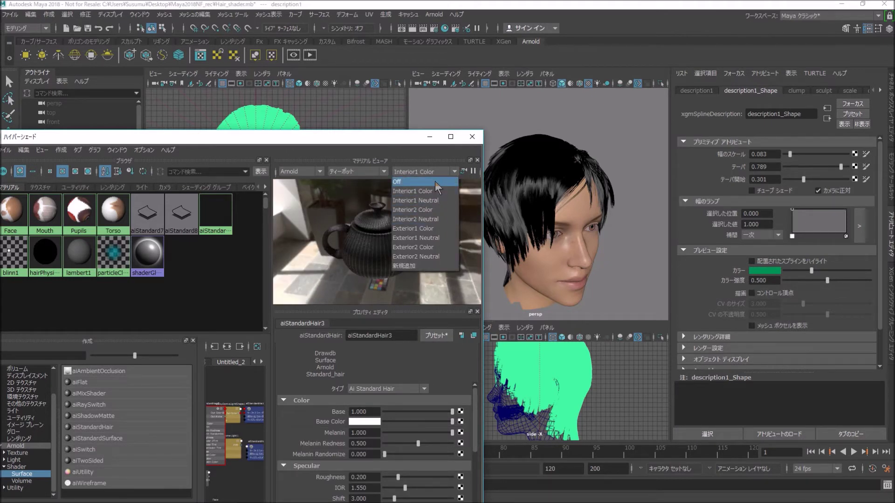
pyautogui.click(436, 182)
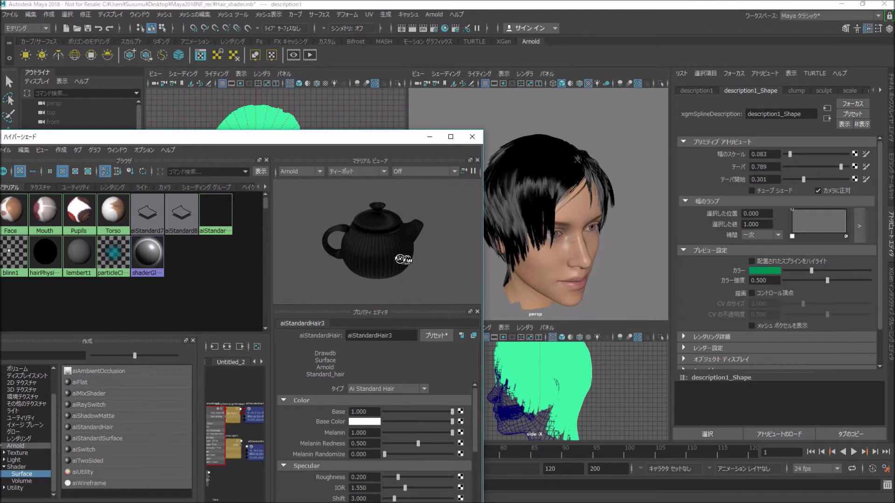
pyautogui.click(357, 171)
pyautogui.click(362, 187)
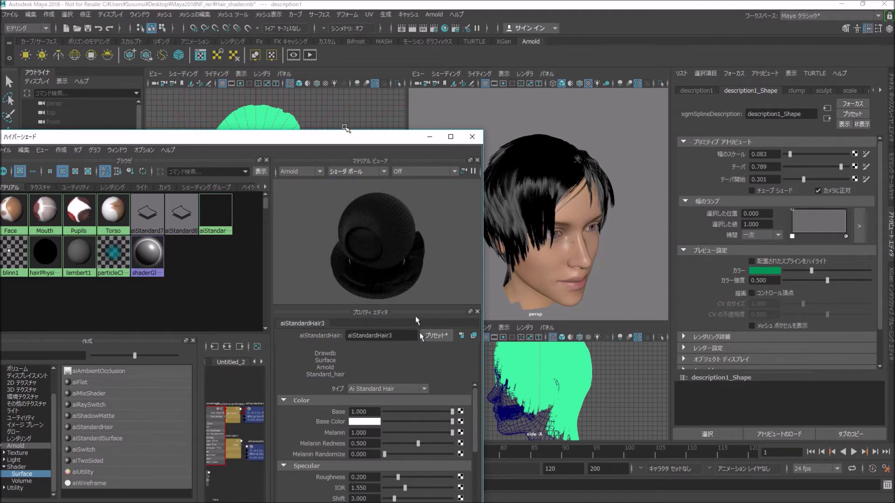
# - Enlarge the Hypershade, switch the material preview to Hardware, and restart the Arnold render
pyautogui.moveTo(347, 139); pyautogui.dragTo(342, 55)
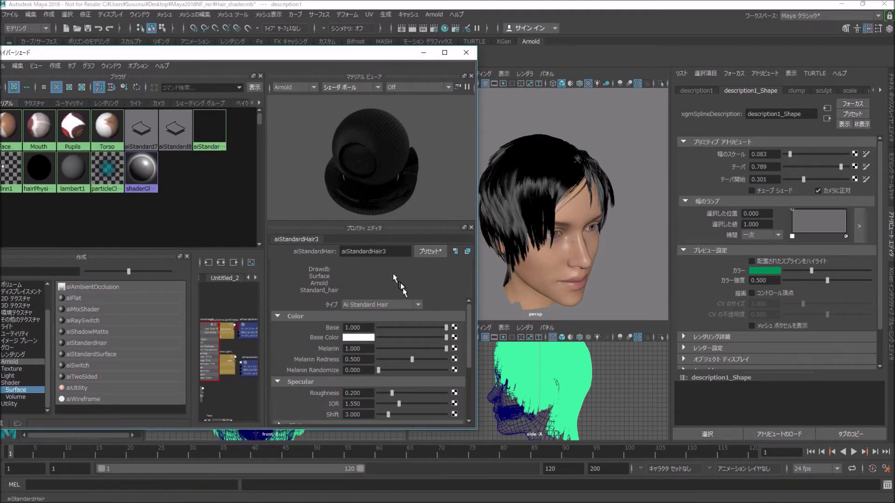
pyautogui.moveTo(426, 429); pyautogui.dragTo(419, 497)
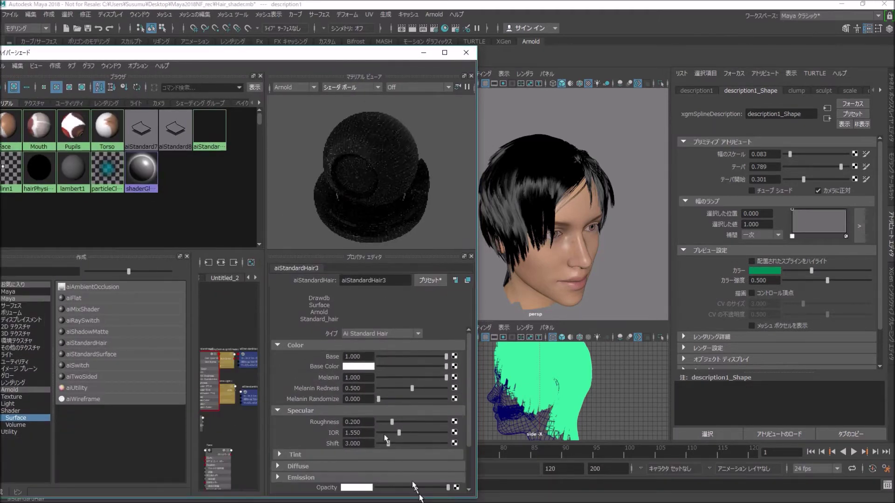
pyautogui.click(318, 91)
pyautogui.click(287, 96)
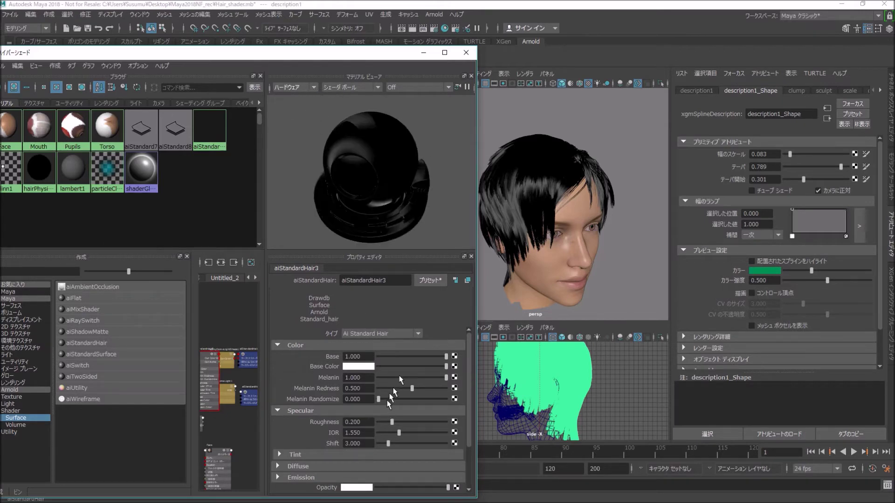
pyautogui.moveTo(392, 53); pyautogui.dragTo(350, 89)
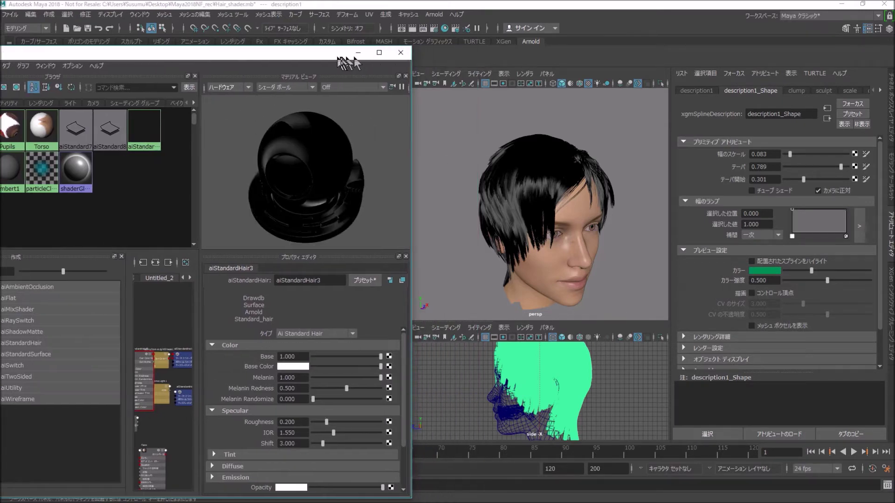
pyautogui.click(309, 54)
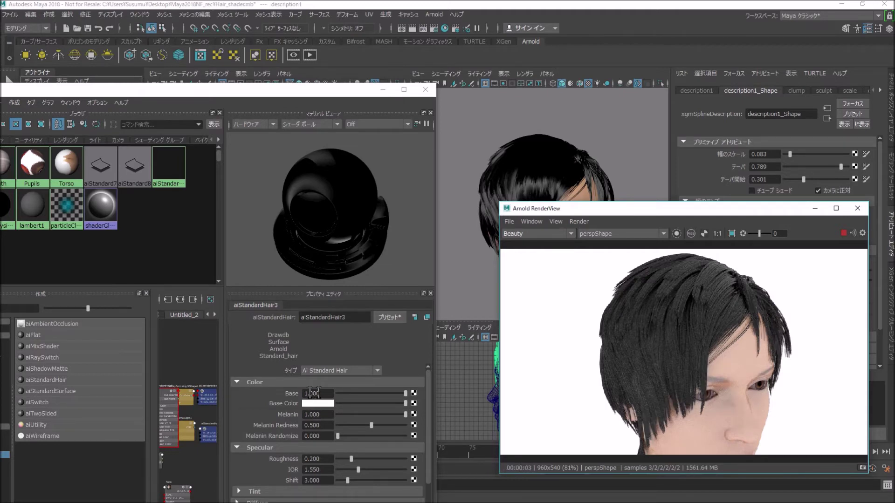
# - Lower Base weight slightly and try Melanin values, settling at 0.510 for brown hair
pyautogui.moveTo(405, 394)
pyautogui.mouseDown()
pyautogui.moveTo(341, 390)
pyautogui.moveTo(406, 394)
pyautogui.mouseUp()
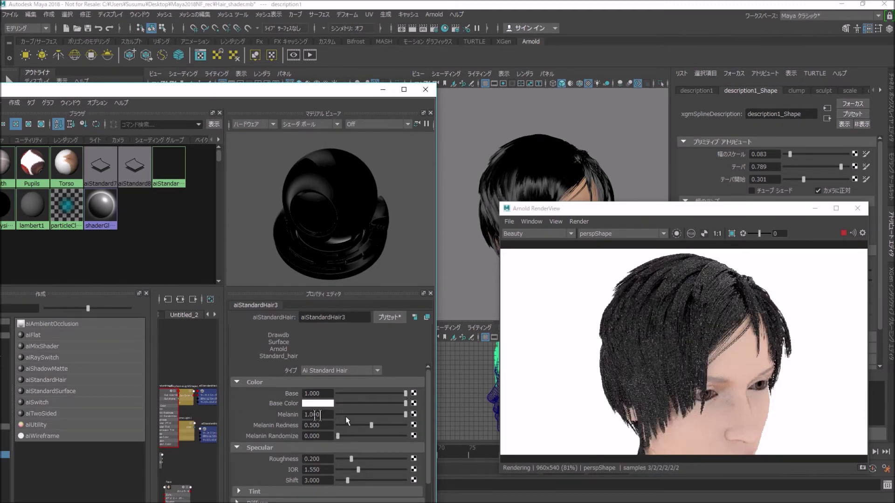
pyautogui.moveTo(399, 416); pyautogui.dragTo(355, 415)
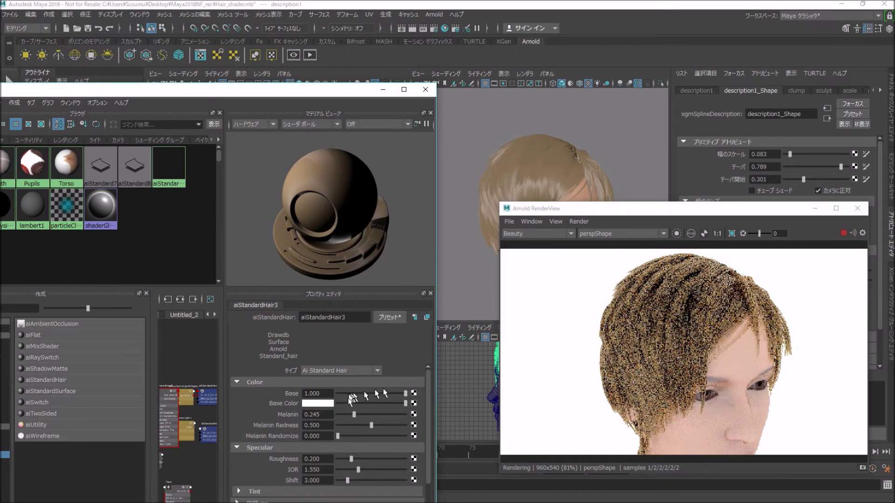
pyautogui.moveTo(355, 415); pyautogui.dragTo(326, 416)
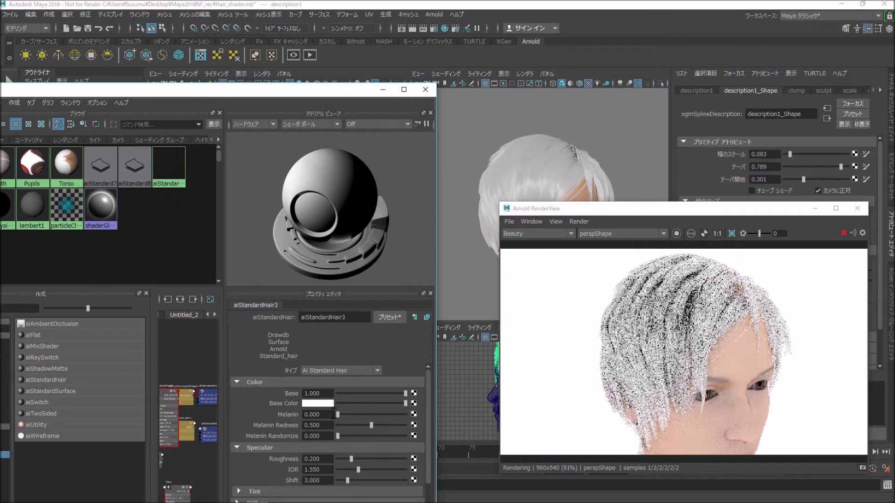
pyautogui.moveTo(362, 416); pyautogui.dragTo(406, 415)
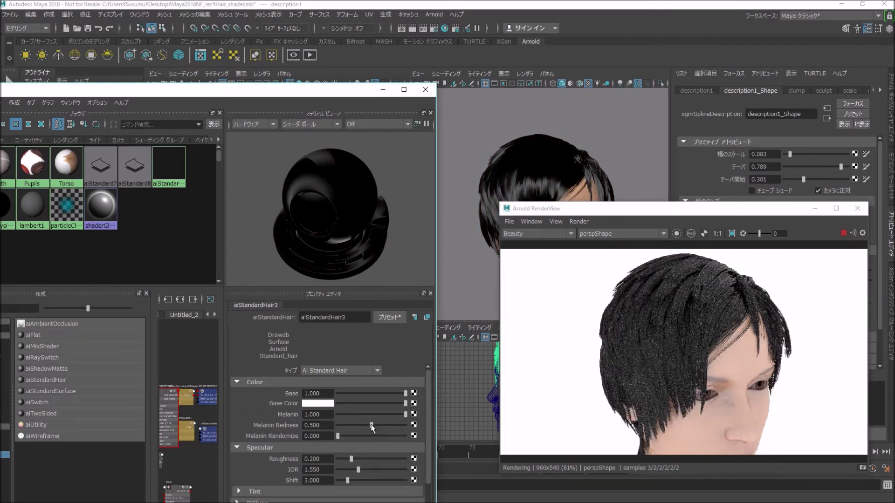
pyautogui.click(372, 414)
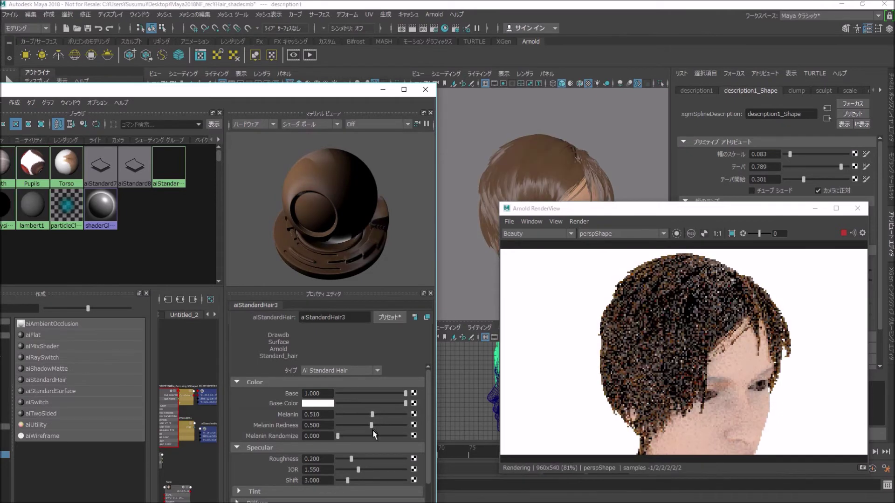
# - Set Melanin Redness to 0.545 and Melanin to 0.916, then open Melanin's map options
pyautogui.moveTo(373, 426); pyautogui.dragTo(404, 426)
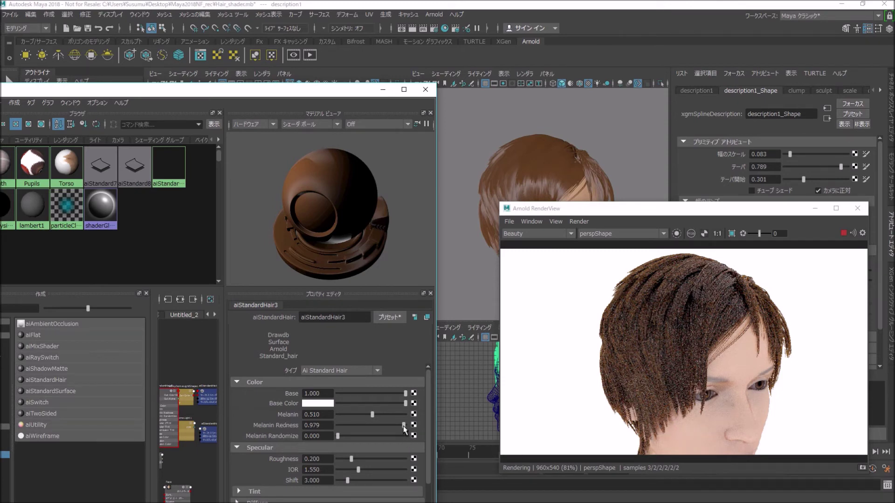
pyautogui.moveTo(403, 425); pyautogui.dragTo(374, 425)
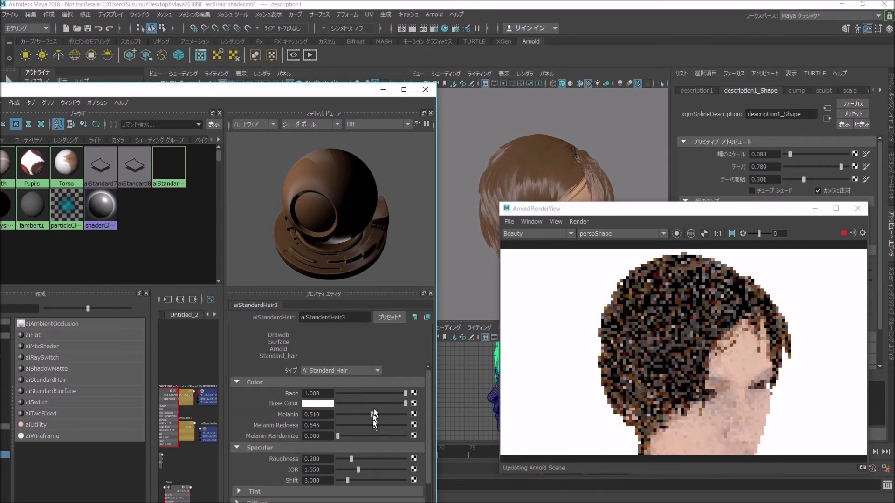
pyautogui.moveTo(374, 414); pyautogui.dragTo(400, 418)
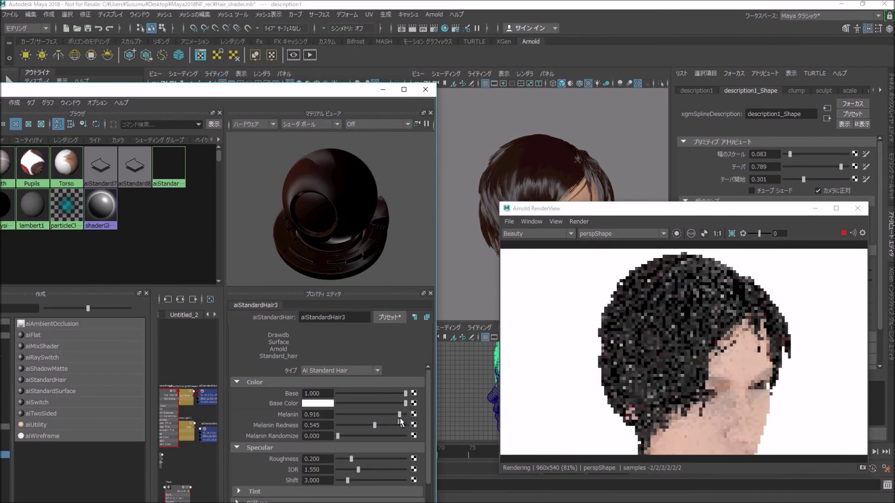
pyautogui.click(414, 415)
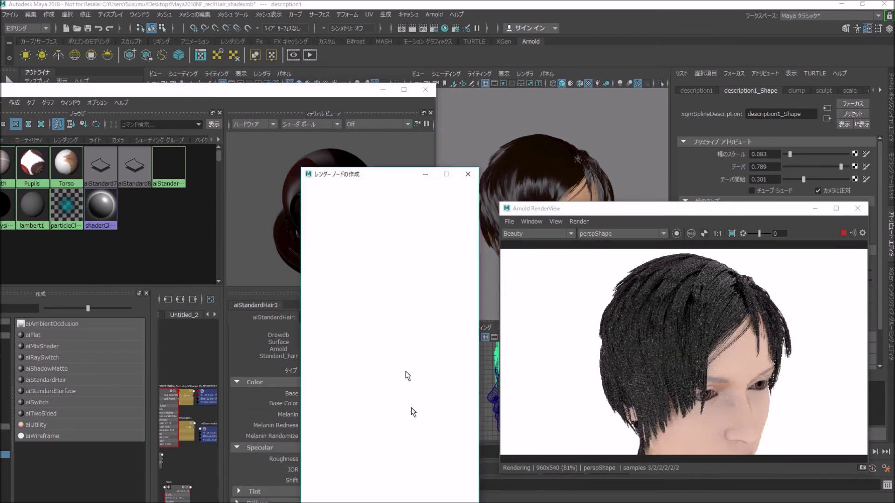
# - Connect a ramp to Melanin, moving its black stop mid-ramp and white stop to 0.170
pyautogui.click(384, 370)
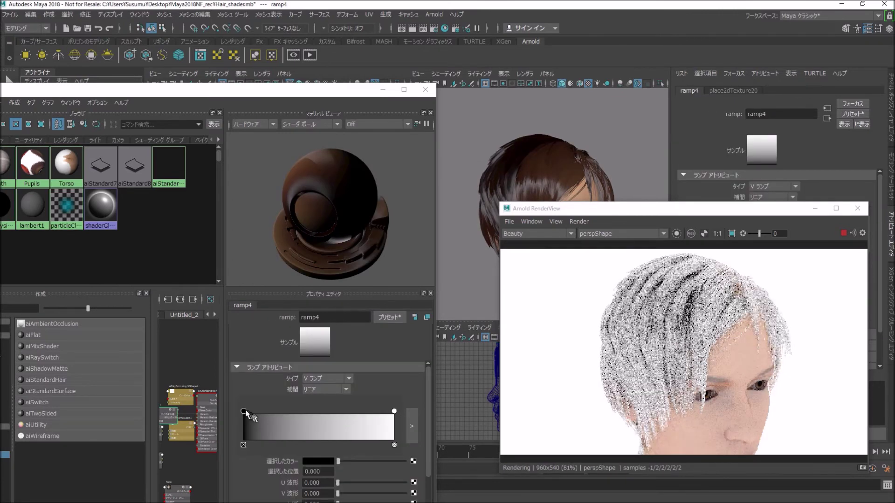
pyautogui.moveTo(245, 412); pyautogui.dragTo(360, 422)
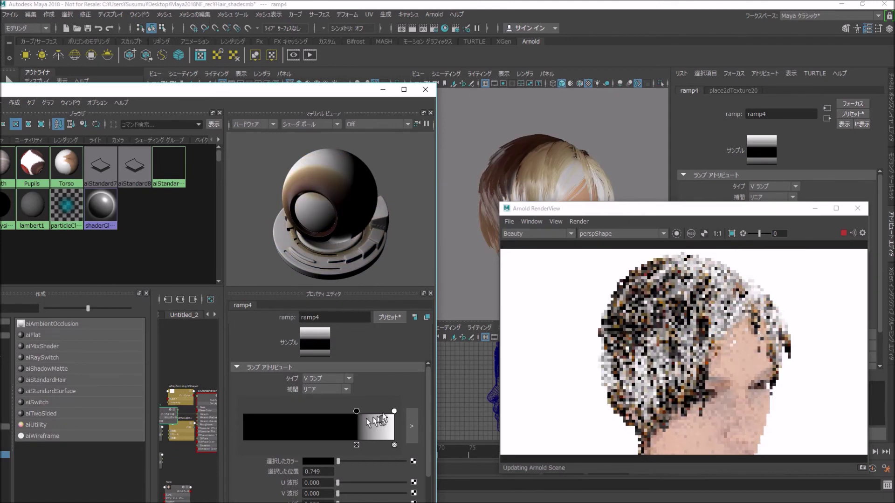
pyautogui.moveTo(390, 413); pyautogui.dragTo(268, 415)
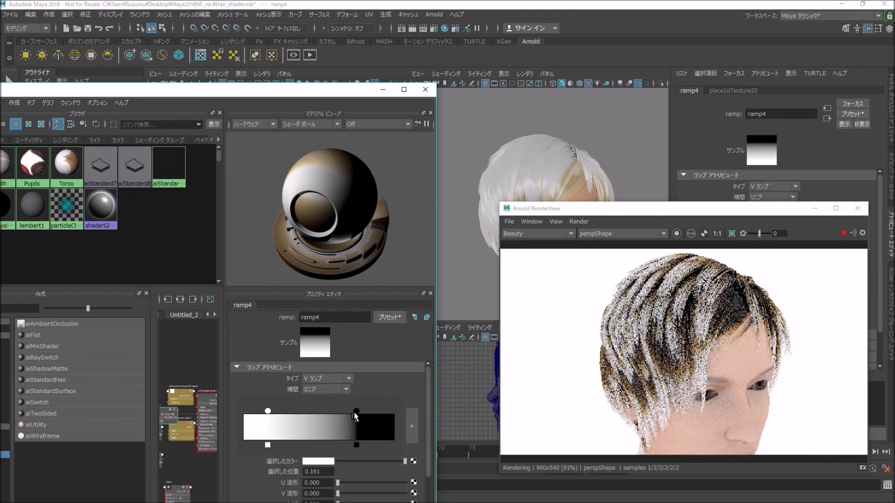
pyautogui.keyDown('alt'); pyautogui.moveTo(718, 363); pyautogui.dragTo(608, 399); pyautogui.keyUp('alt')
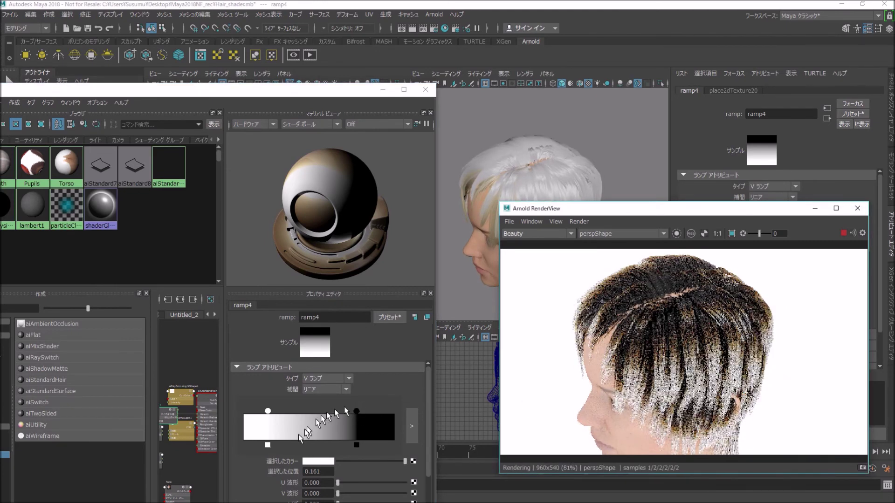
# - Shift the white ramp stop to 0.350 and lighten the 0.749 stop to light grey
pyautogui.moveTo(268, 412)
pyautogui.mouseDown()
pyautogui.moveTo(280, 412)
pyautogui.moveTo(272, 411)
pyautogui.mouseUp()
pyautogui.moveTo(406, 461); pyautogui.dragTo(401, 464)
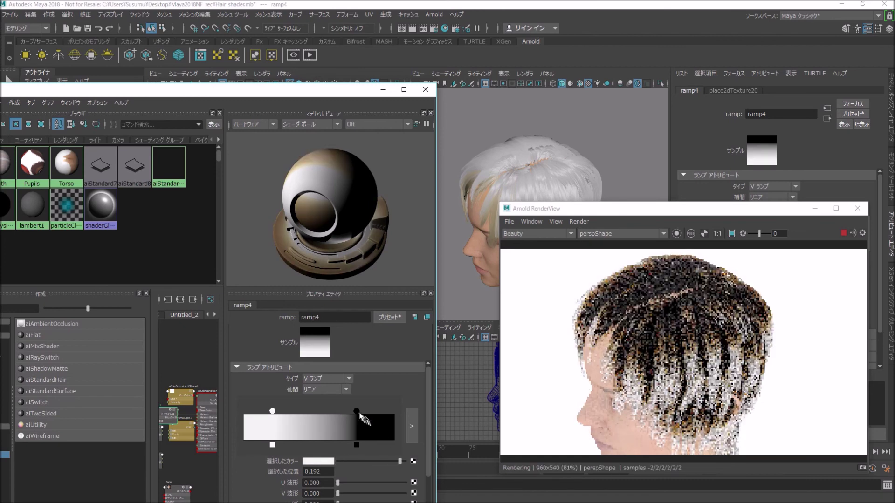
pyautogui.click(357, 412)
pyautogui.moveTo(362, 463)
pyautogui.mouseDown()
pyautogui.moveTo(381, 462)
pyautogui.moveTo(347, 466)
pyautogui.moveTo(367, 464)
pyautogui.mouseUp()
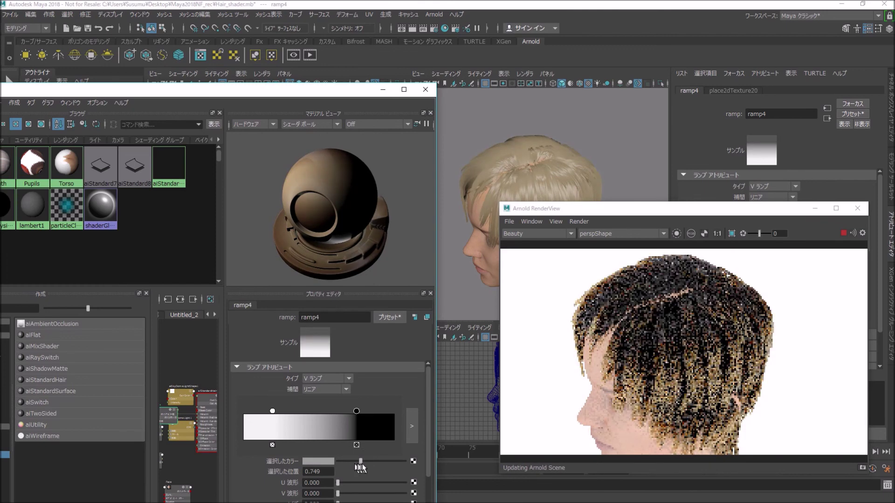
pyautogui.keyDown('alt'); pyautogui.moveTo(681, 408); pyautogui.dragTo(662, 386); pyautogui.keyUp('alt')
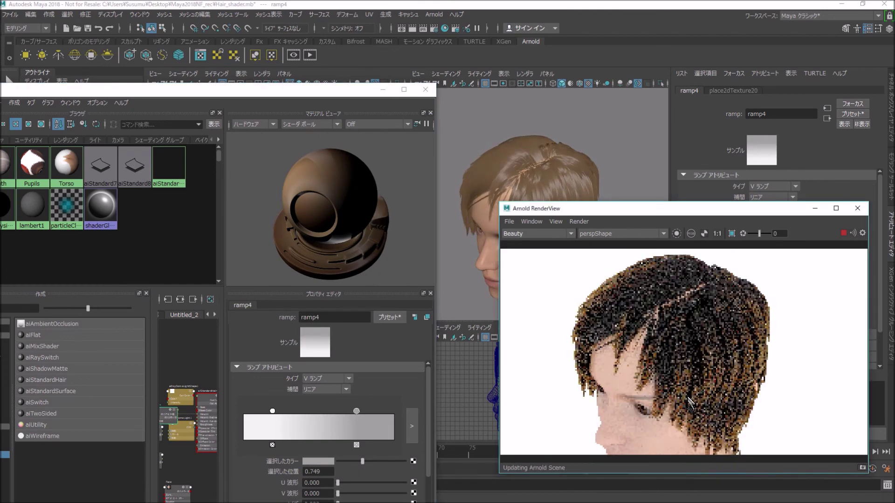